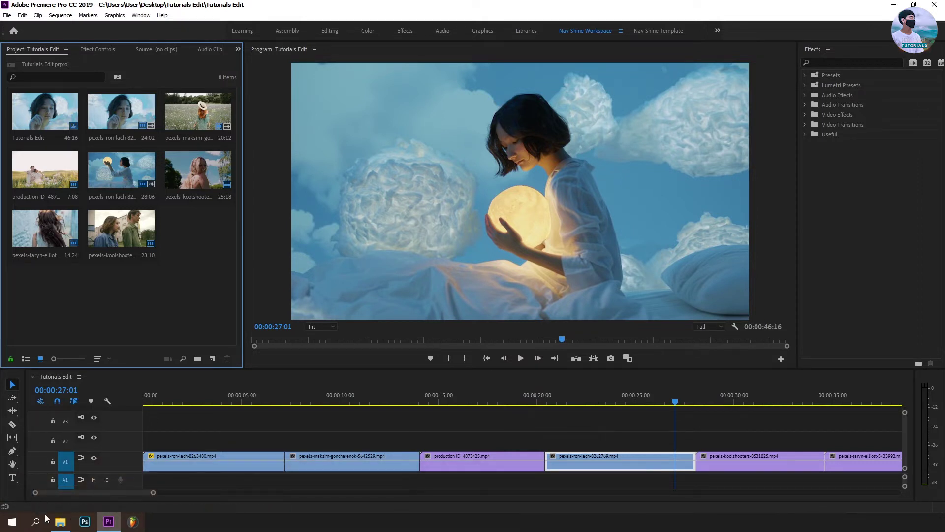
Step: Extract the Dream Effect Presets archive into a Dream Effect Presets folder and return to Premiere Pro
left_click(60, 521)
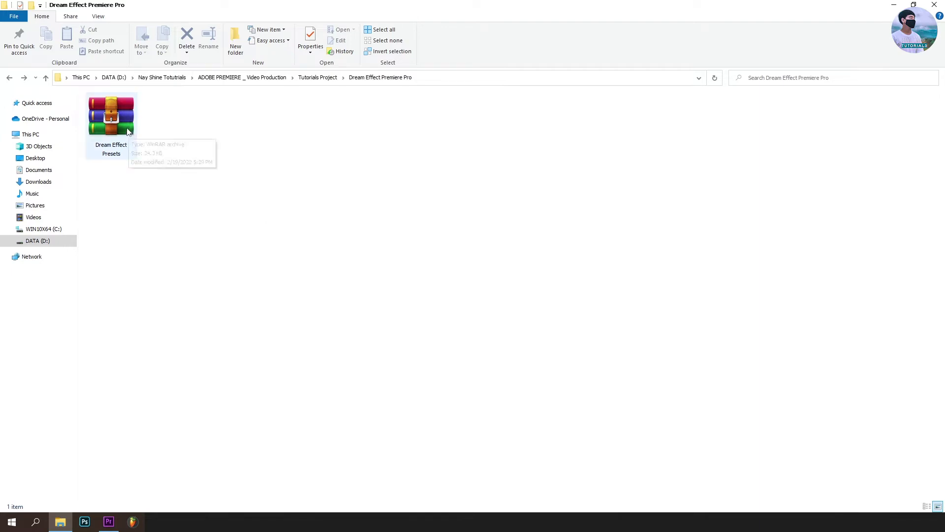
left_click(124, 127)
right_click(125, 118)
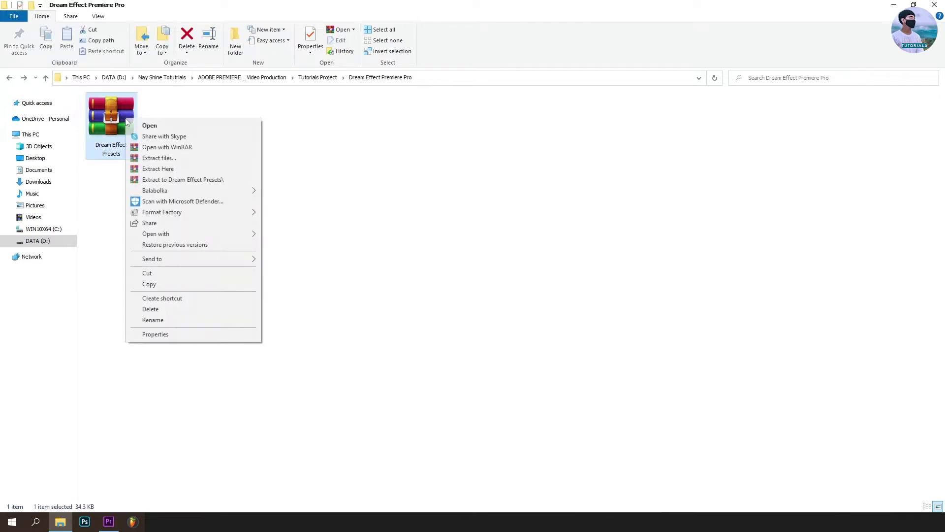
left_click(169, 169)
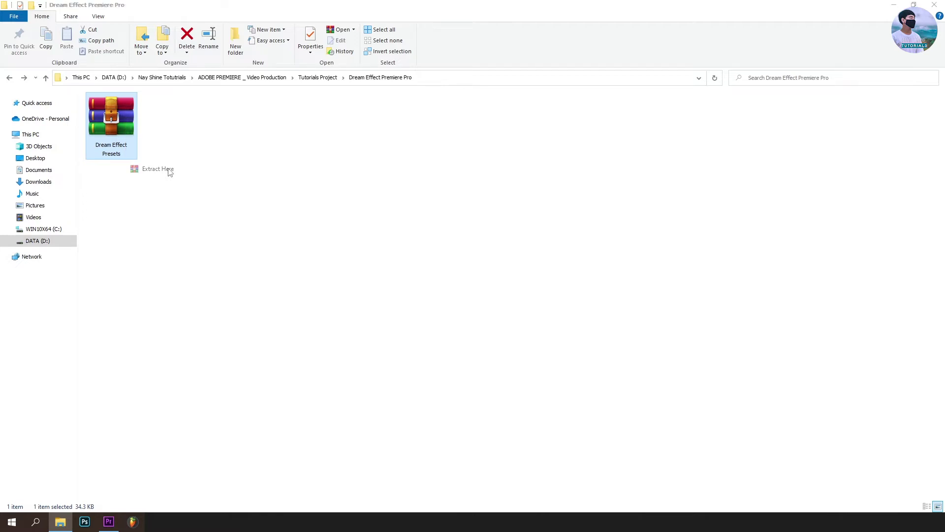
left_click(136, 131)
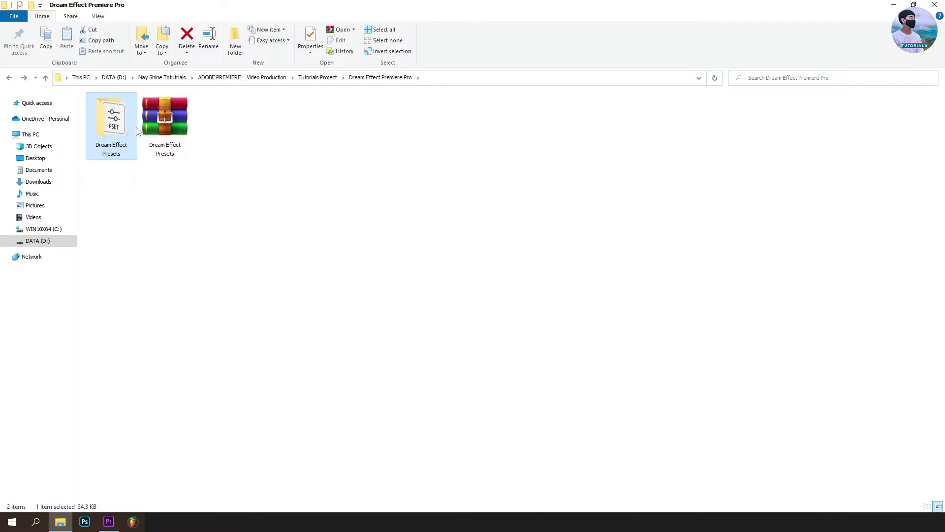
double_click(92, 152)
left_click(110, 521)
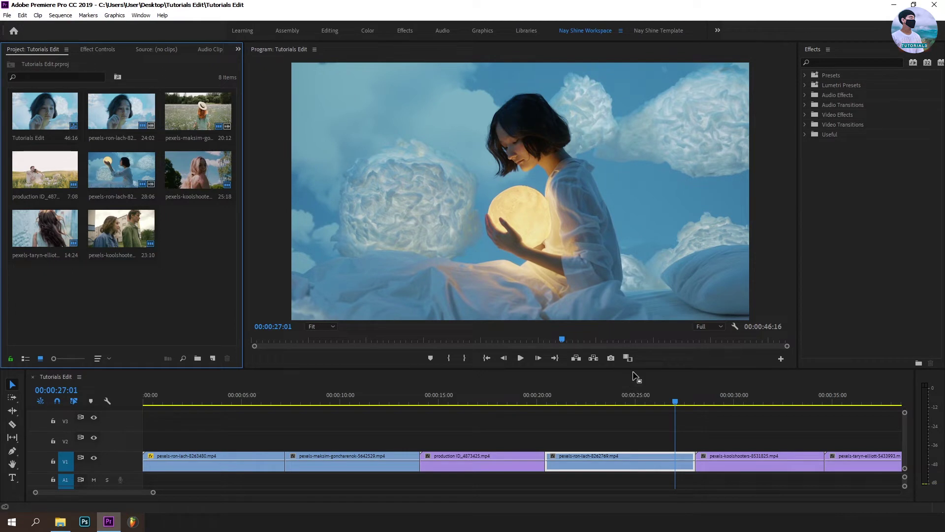
Step: Import the Dream Effect .prfpset preset file into the Effects panel's Presets bin
left_click(832, 74)
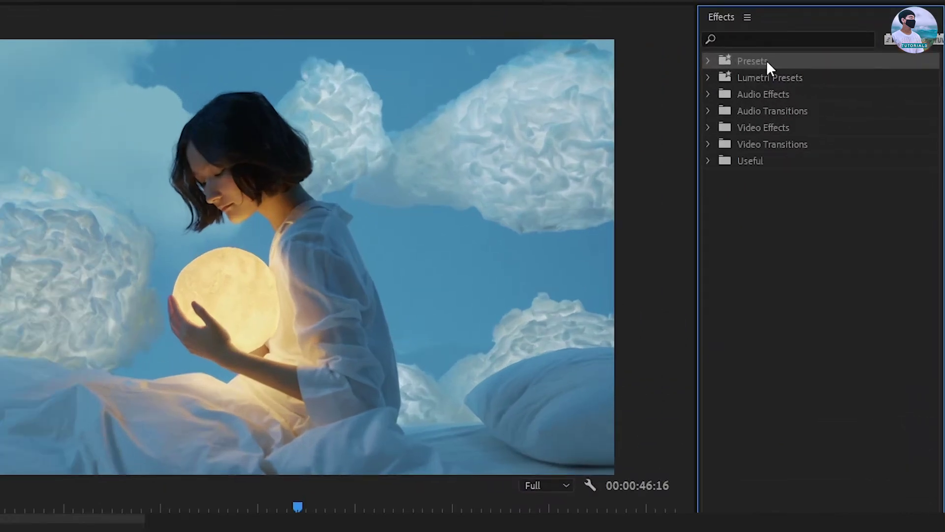
right_click(788, 61)
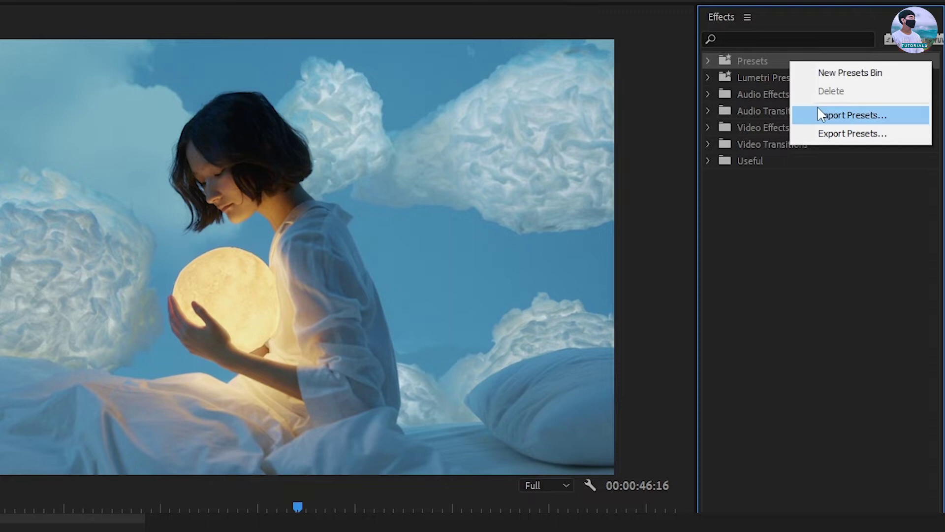
left_click(882, 117)
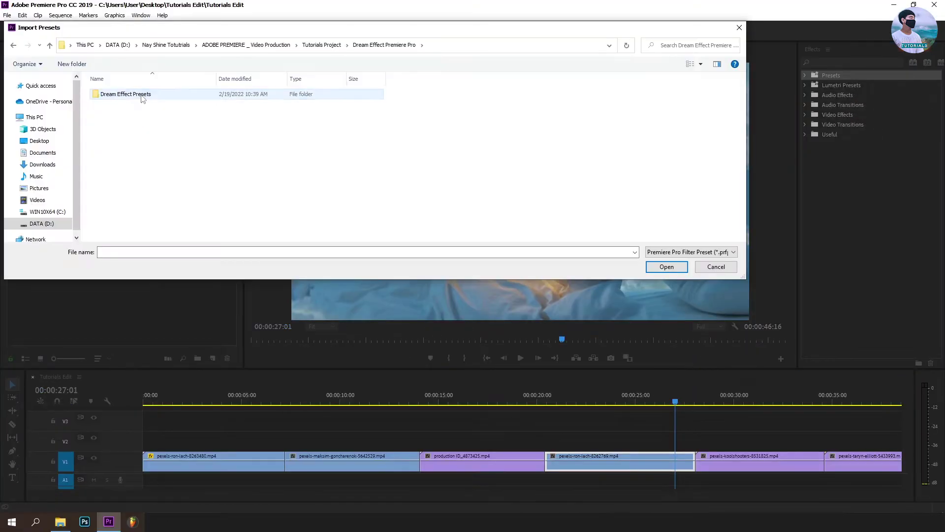
left_click(125, 95)
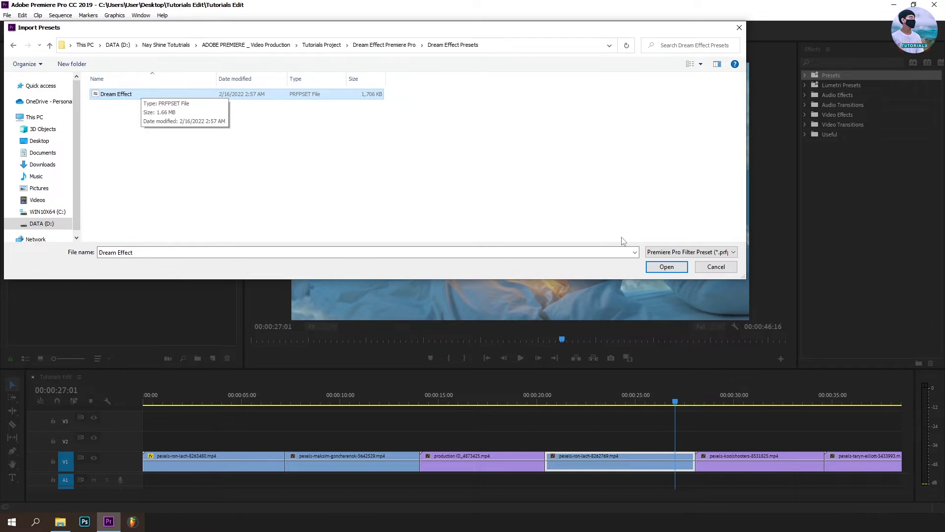
left_click(667, 267)
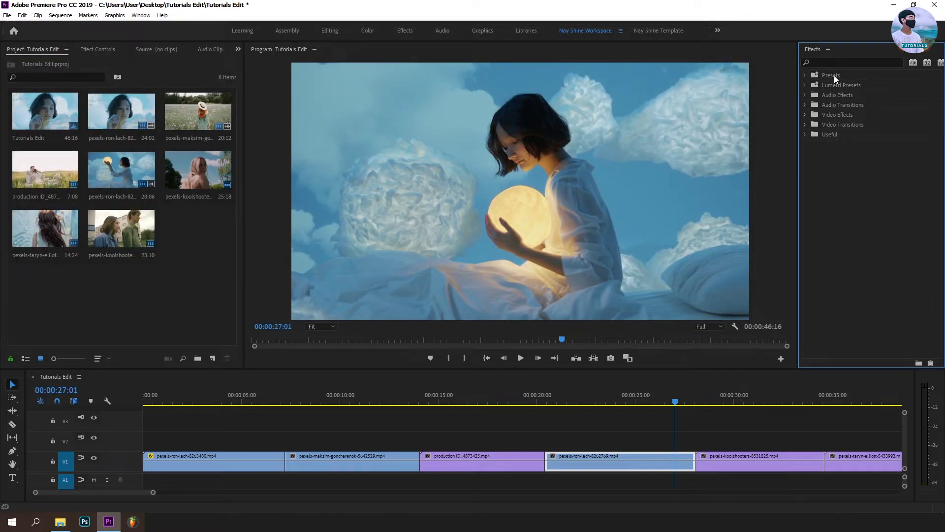
Step: Expand Presets > Dream Effect to list Dream Effect 01 through 15
left_click(832, 76)
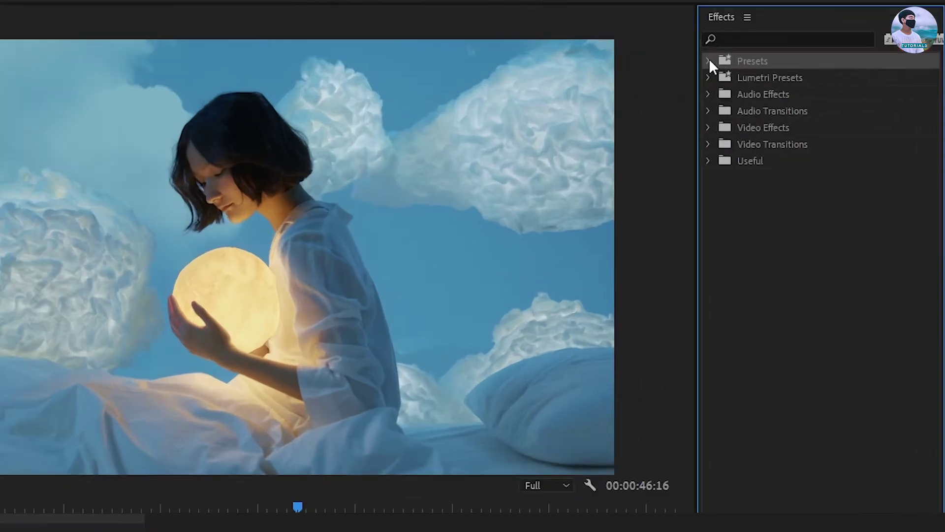
left_click(805, 75)
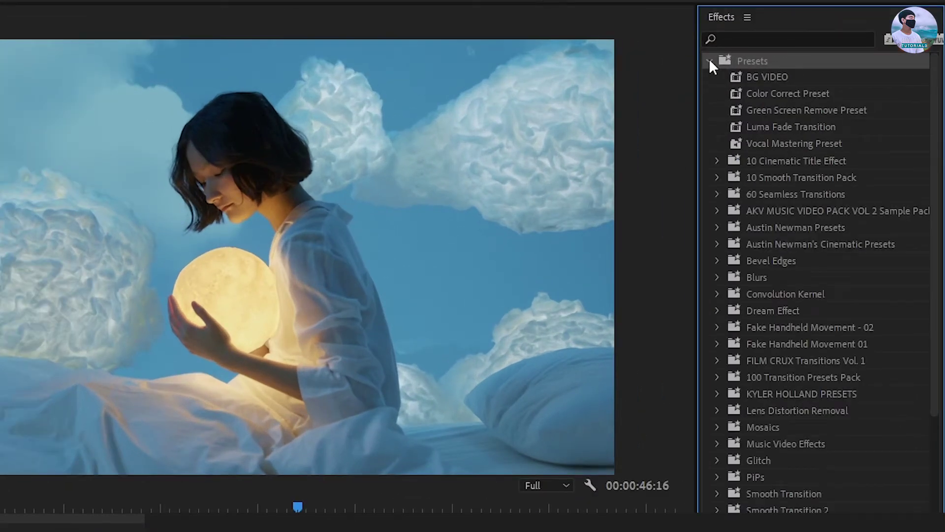
left_click(785, 305)
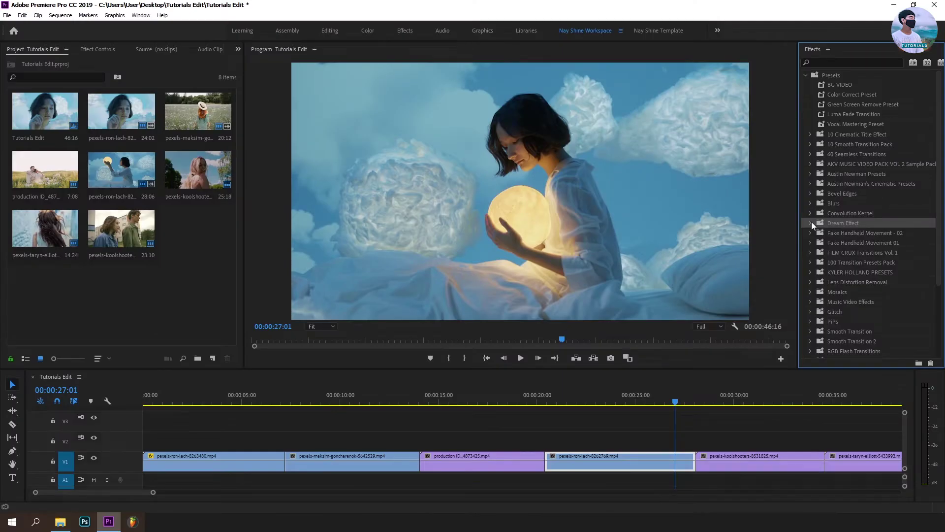
left_click(811, 222)
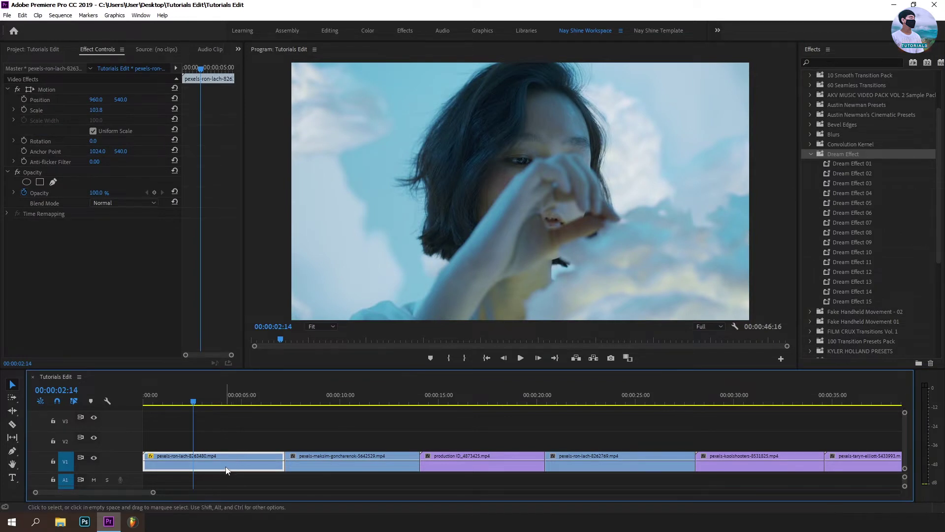
Step: Copy the first clip and the field-walking clip onto V2, trimming the first copy's start
mouse_move(229, 458)
left_mouse_down()
mouse_move(174, 435)
mouse_move(218, 435)
left_mouse_up()
left_click(181, 457)
left_click(339, 395)
left_click(324, 457)
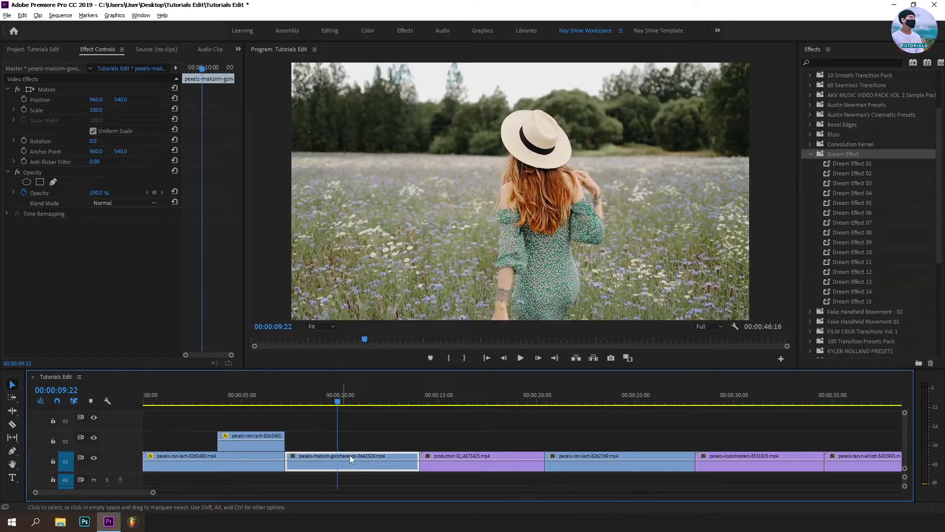
mouse_move(341, 456)
left_mouse_down()
mouse_move(287, 445)
mouse_move(349, 435)
left_mouse_up()
Step: Copy the production ID and moon-girl clips onto V2, trim the moon-girl copy, and save
left_click(465, 460)
mouse_move(466, 459)
left_mouse_down()
mouse_move(465, 440)
mouse_move(478, 435)
left_mouse_up()
left_click(603, 465)
left_click_drag(603, 467, 603, 440)
left_click_drag(546, 435, 621, 435)
mouse_move(143, 398)
left_mouse_down()
mouse_move(270, 402)
mouse_move(207, 400)
left_mouse_up()
key("ctrl+s")
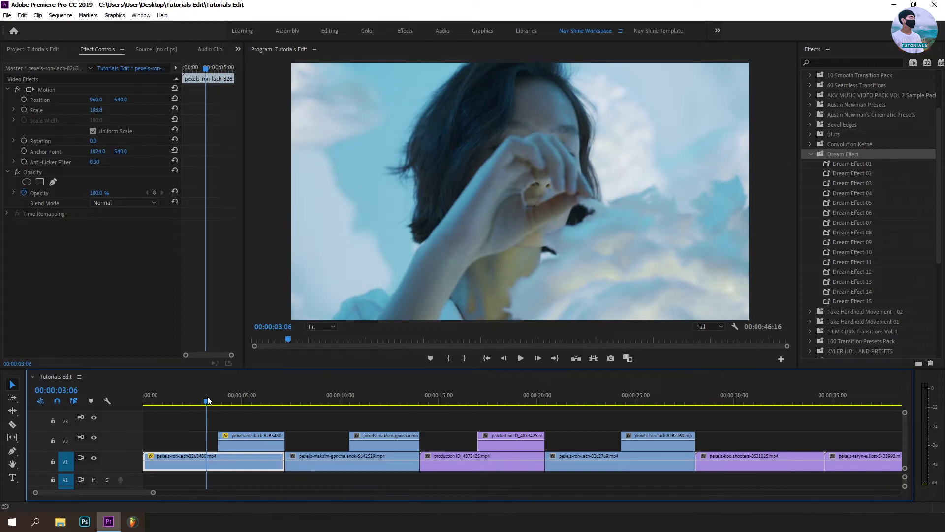
Step: Apply Dream Effect 01 to the first V2 copy and Dream Effect 02 to the field-walking copy
left_click(858, 166)
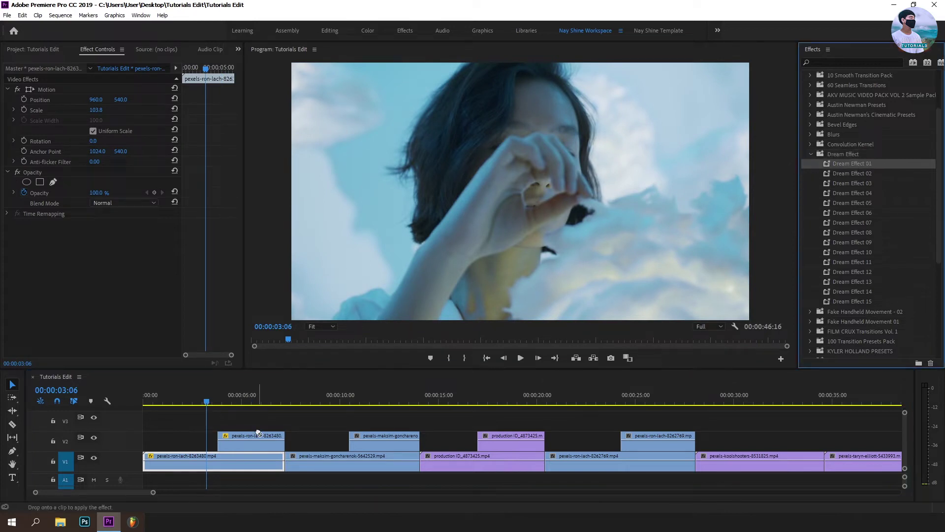
left_click_drag(258, 432, 258, 434)
left_click(241, 401)
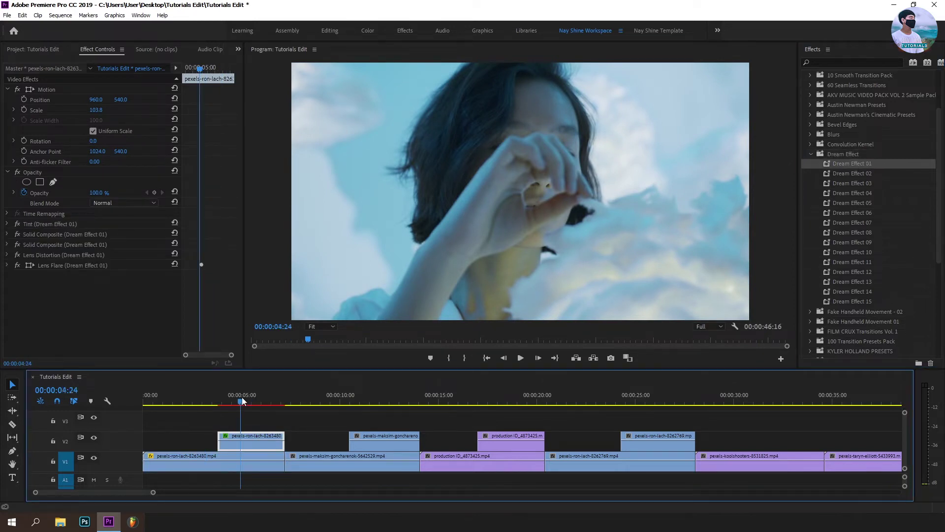
left_click_drag(248, 399, 271, 401)
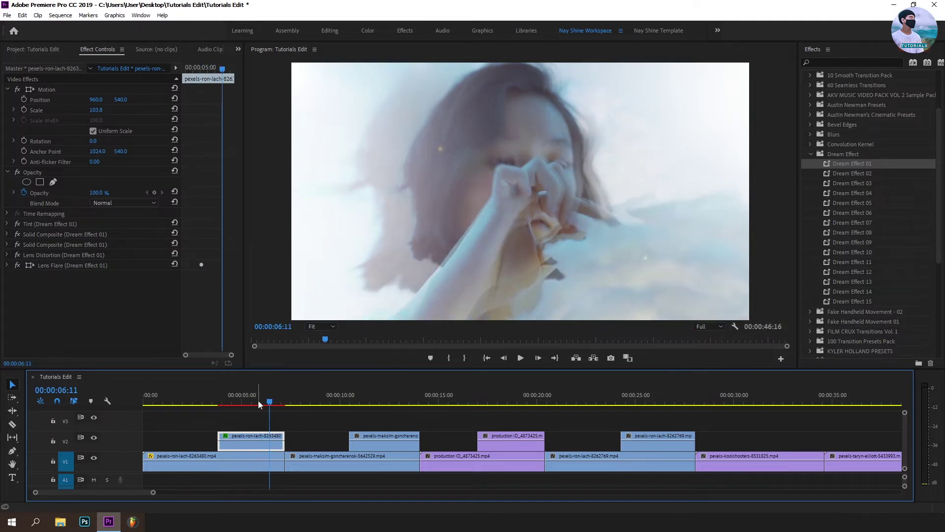
left_click(364, 397)
left_click(385, 399)
left_click_drag(874, 178, 400, 436)
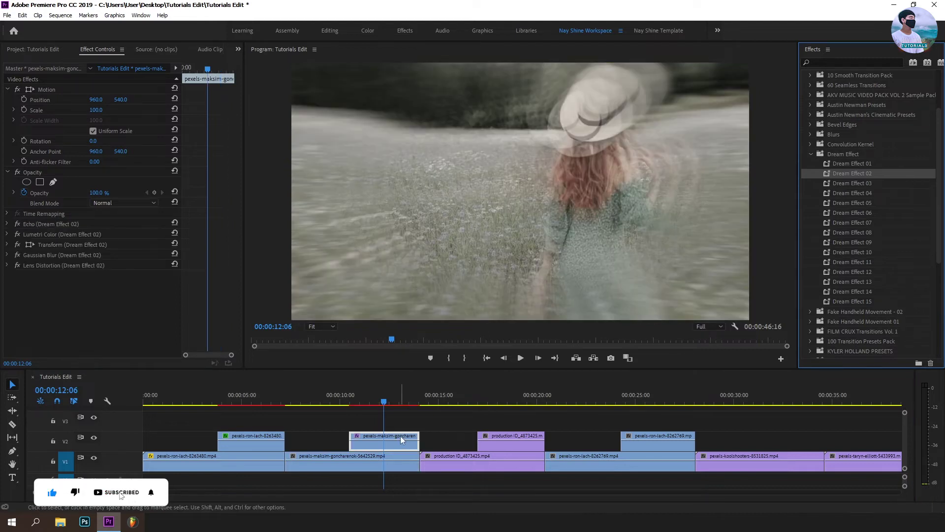
Step: Apply Dream Effect 04 to the production ID and moon-girl V2 copies, previewing each
left_click(515, 441)
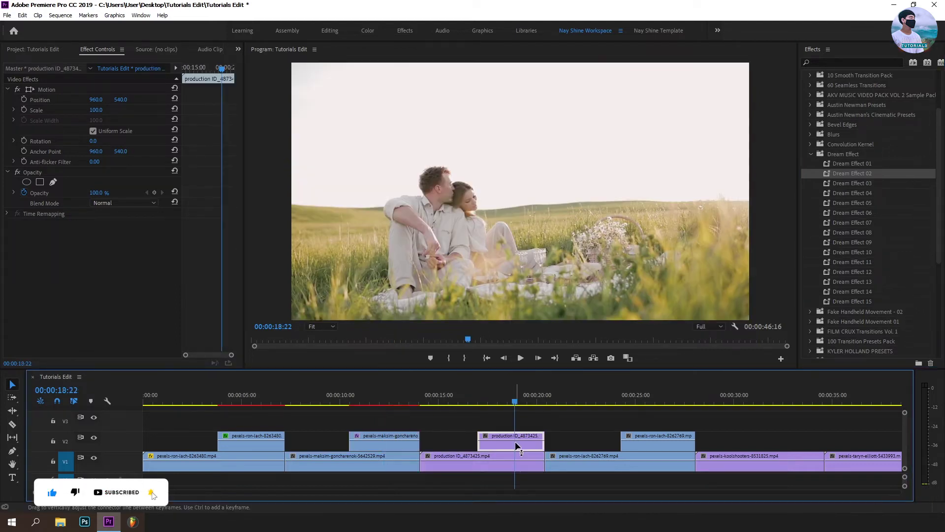
left_click(864, 195)
left_click_drag(864, 195, 522, 436)
mouse_move(553, 403)
left_mouse_down()
mouse_move(509, 402)
mouse_move(648, 393)
left_mouse_up()
left_click(656, 433)
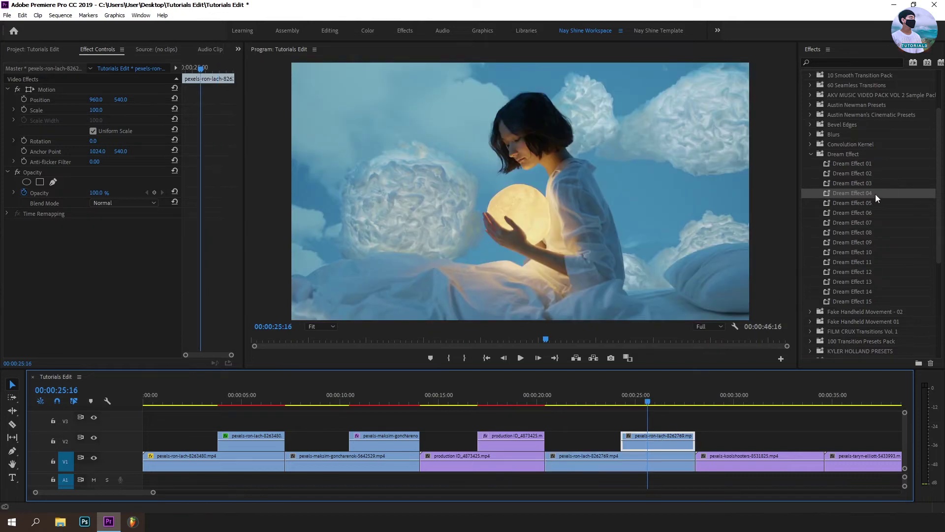
left_click_drag(875, 194, 657, 442)
mouse_move(652, 394)
left_mouse_down()
mouse_move(676, 391)
mouse_move(636, 391)
left_mouse_up()
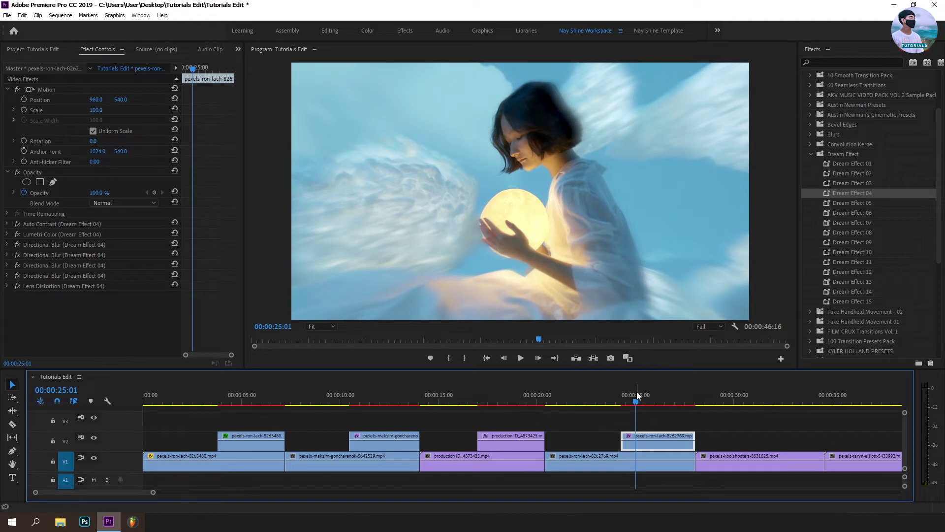
left_click(653, 396)
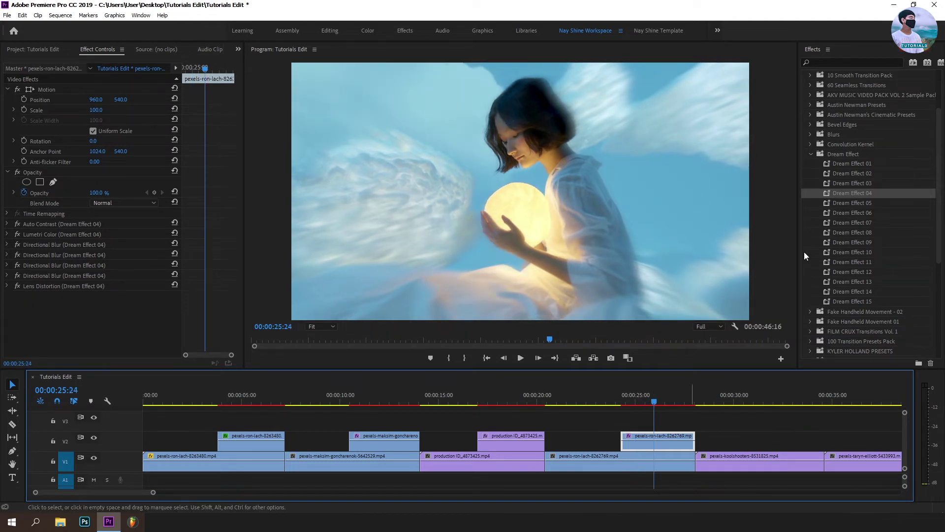
Step: Select the first V2 copy near 5 seconds to view its applied effects
left_click(869, 301)
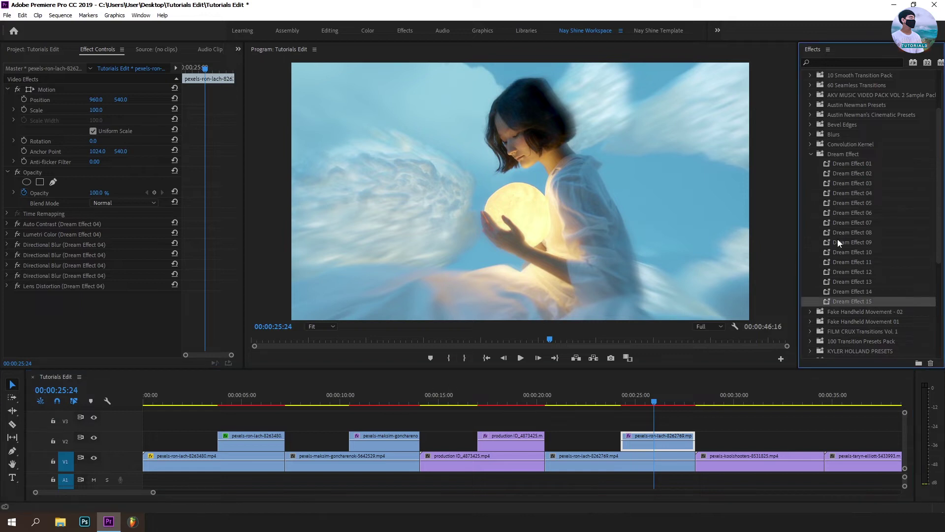
left_click(249, 397)
left_click(259, 400)
left_click(278, 438)
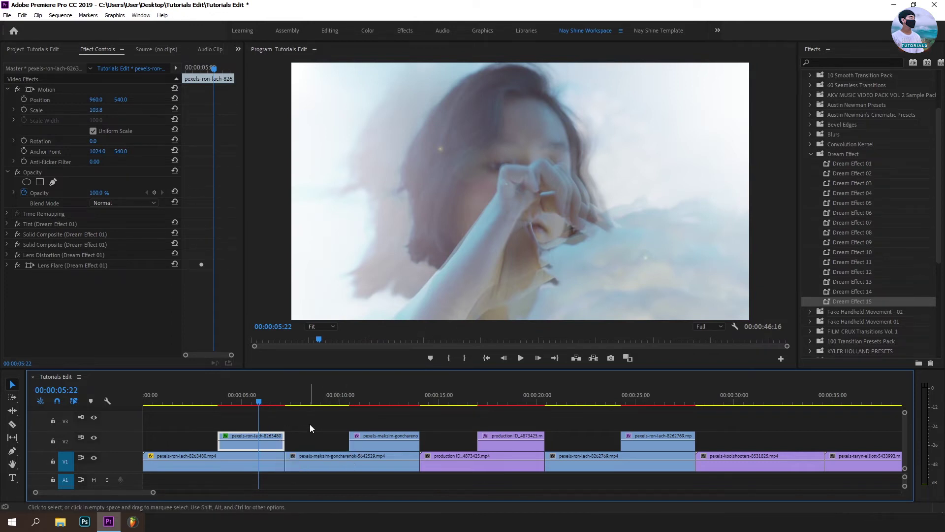
Step: Render previews of the dream effects on the timeline
key("shift+Left")
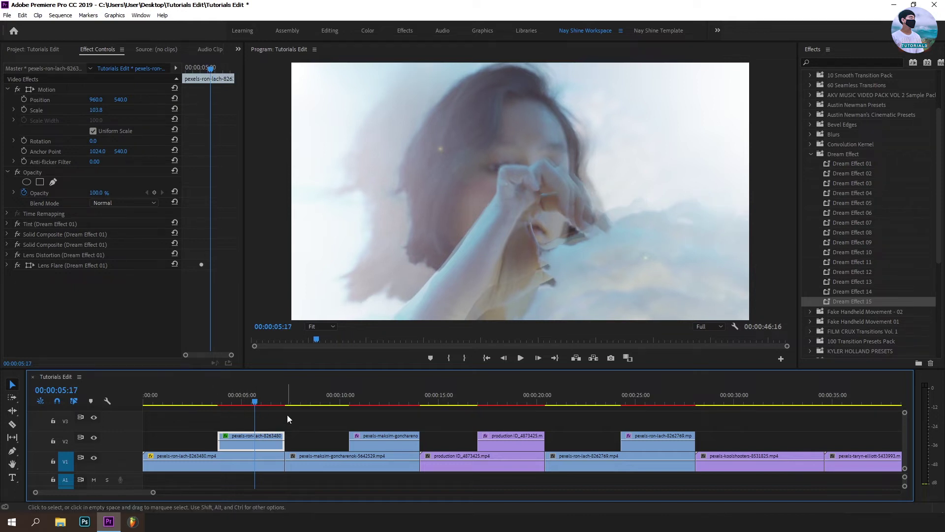
key("Return")
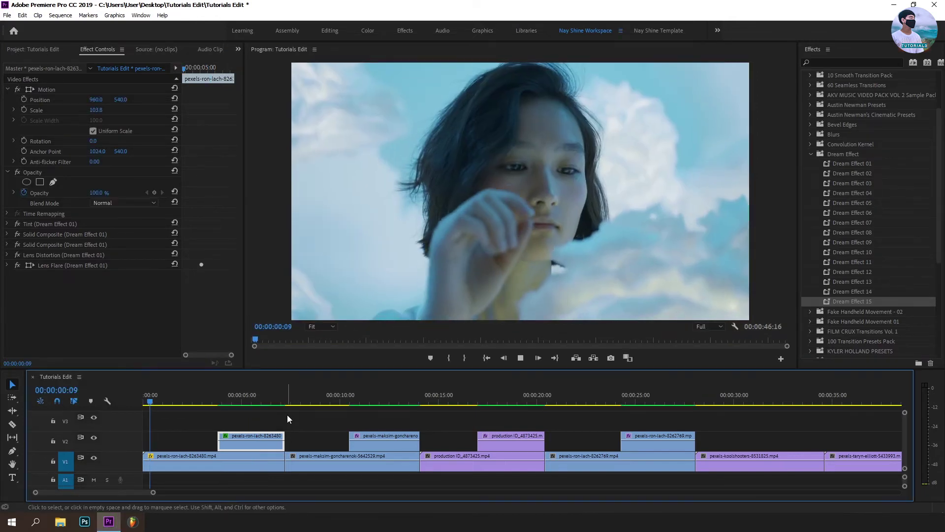
left_click(232, 460)
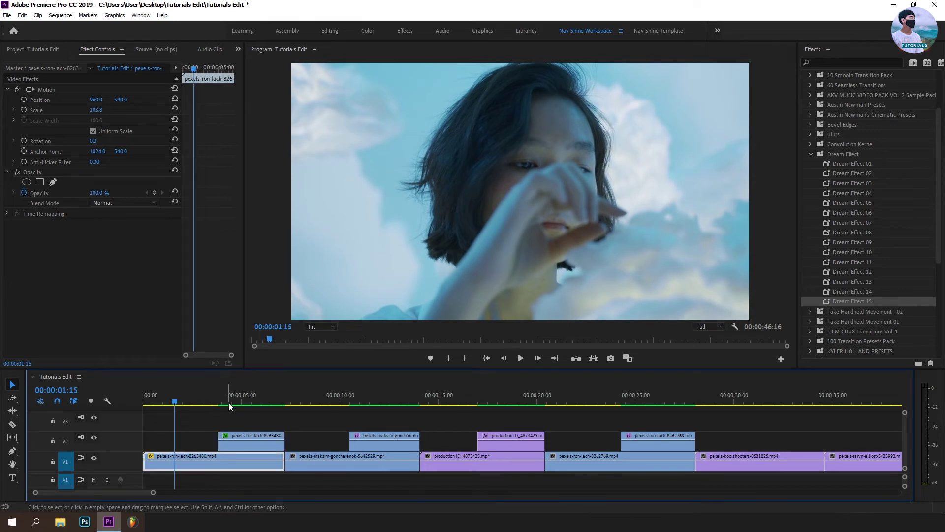
left_click(206, 402)
Step: Save the project and play back the V2 copies at about 10, 16 and 23 seconds
key("ctrl+s")
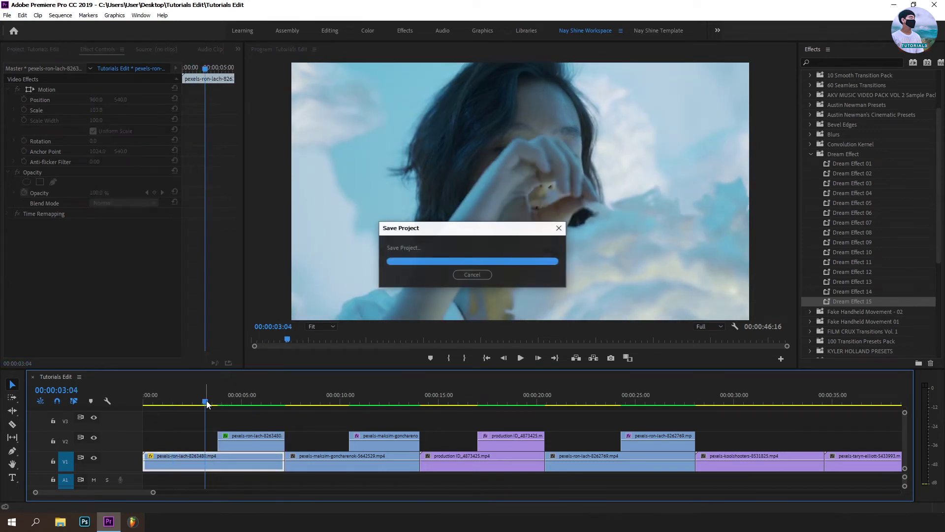
key("space")
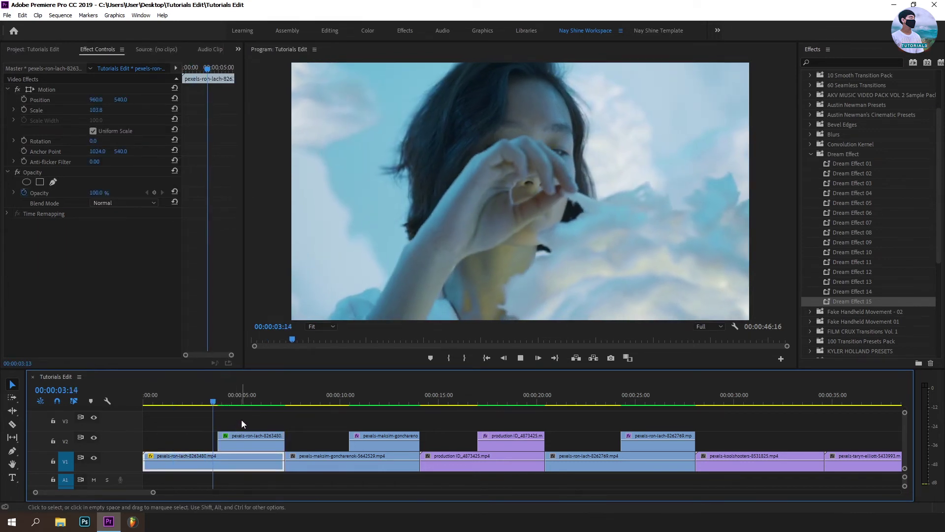
left_click(341, 399)
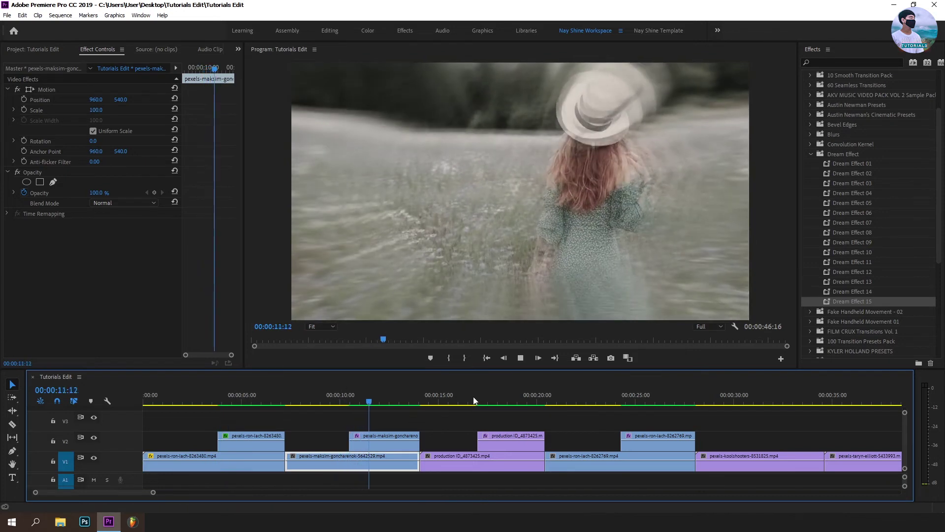
left_click(473, 399)
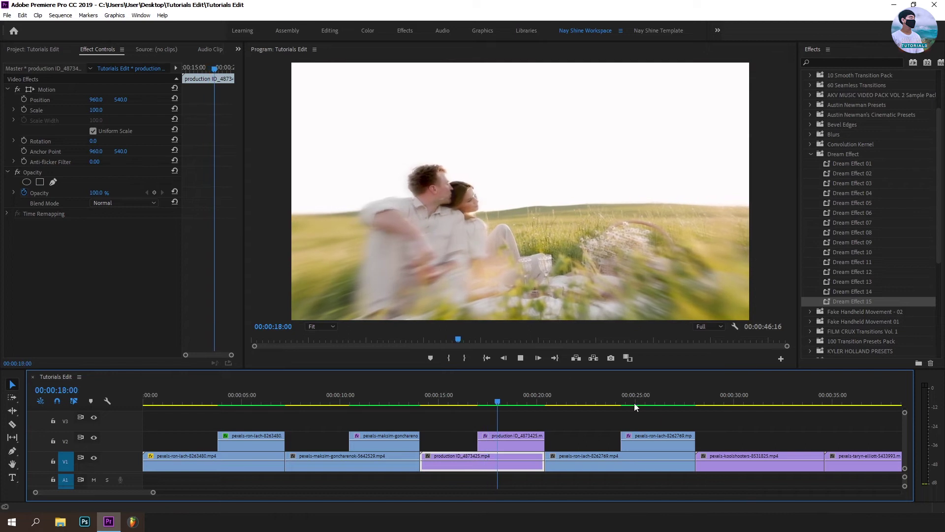
left_click(613, 400)
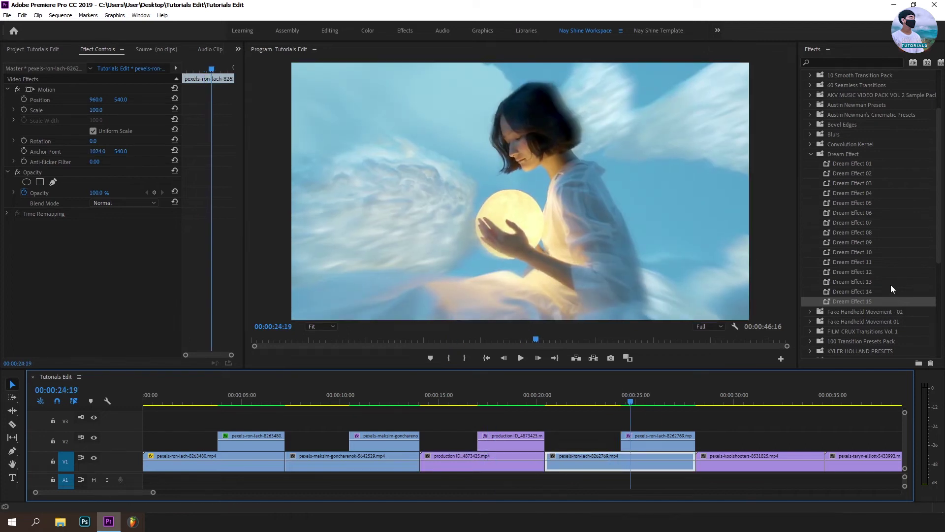
left_click(873, 271)
mouse_move(214, 394)
left_mouse_down()
mouse_move(222, 400)
mouse_move(205, 406)
left_mouse_up()
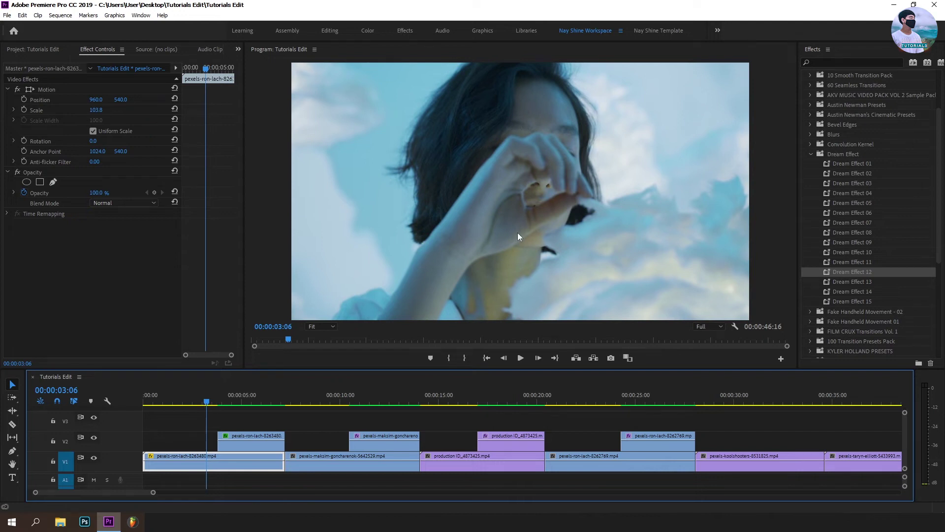
Step: Add an Opacity keyframe at 00:00:04:00 on the first V2 dream copy
key("space")
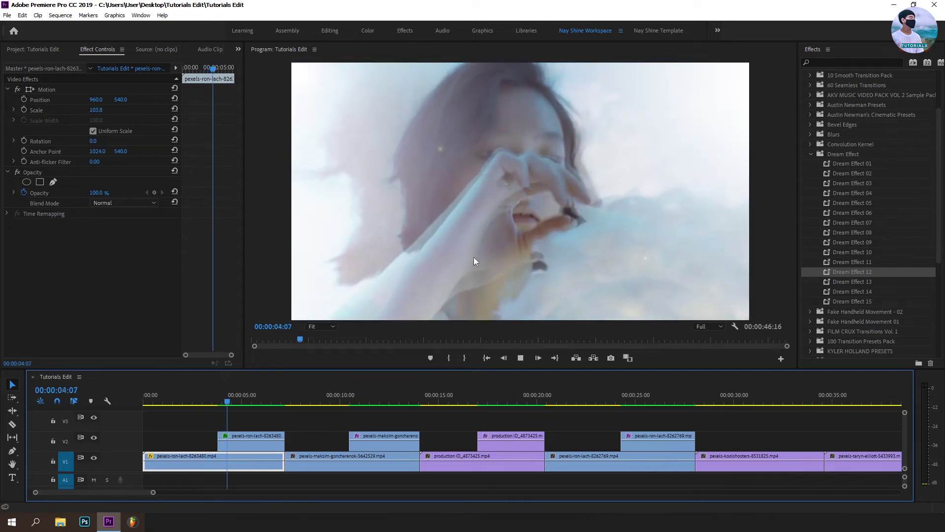
left_click(220, 401)
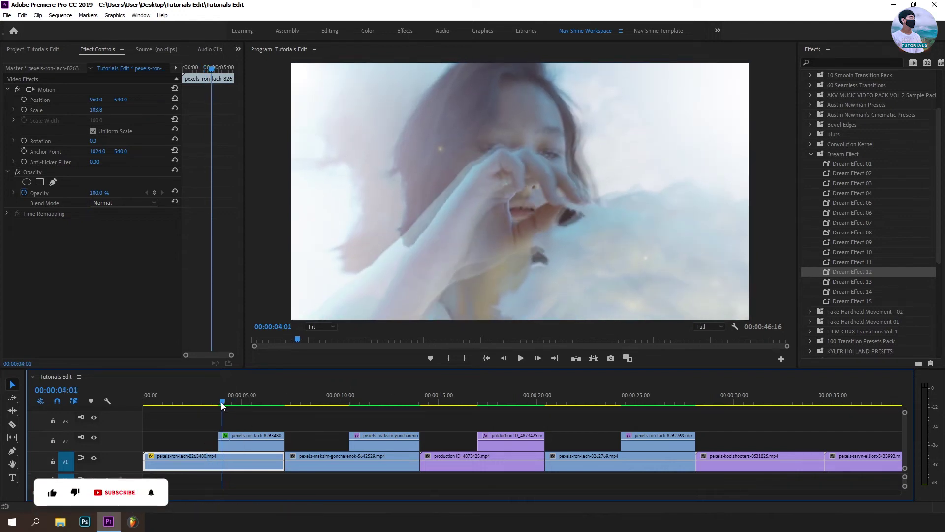
key("equal")
key("equal")
left_click_drag(437, 400, 463, 406)
left_click(465, 436)
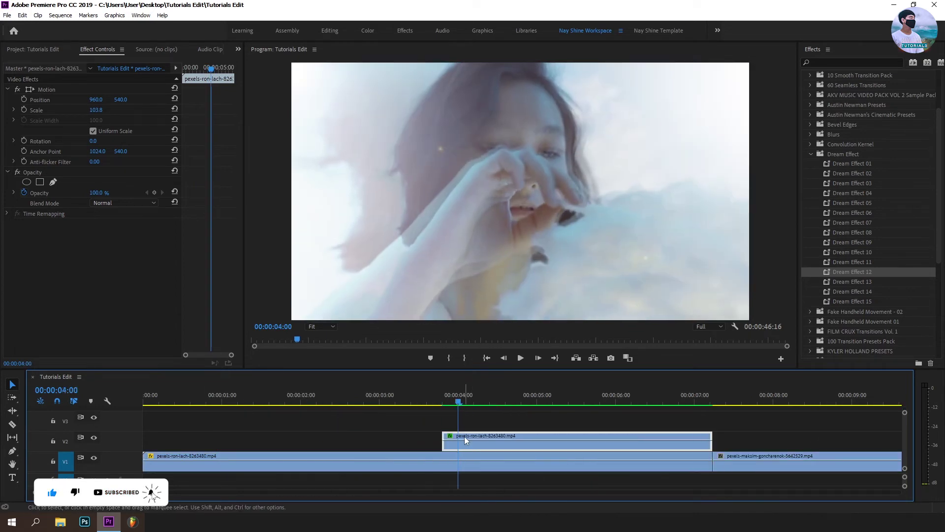
left_click(208, 185)
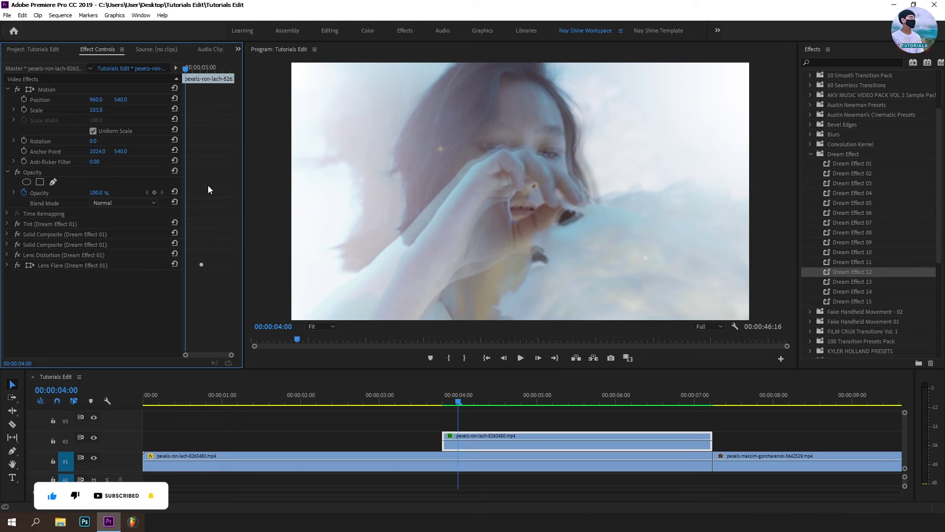
left_click(153, 193)
Step: Set opacity to 0% at the clip's start, render, and play back the fade-in
key("Left")
key("Left")
key("Left")
left_click_drag(97, 192, 97, 193)
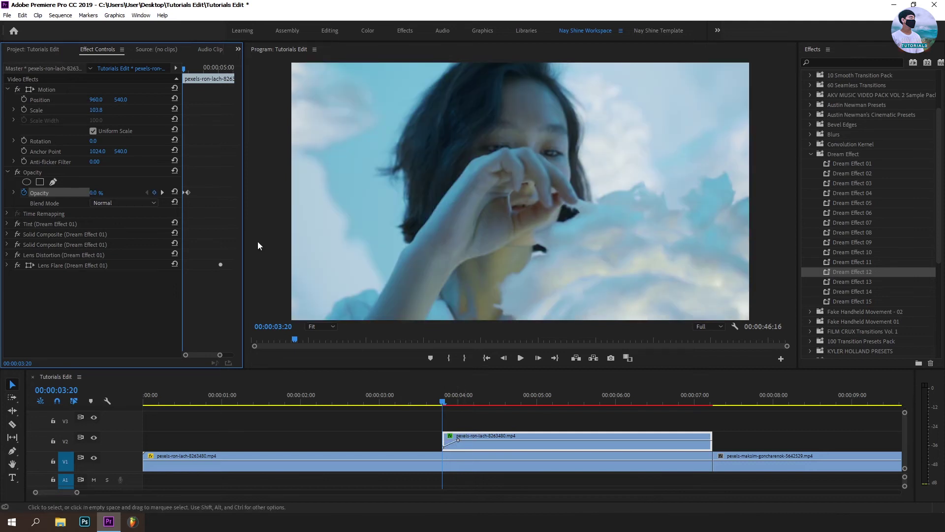
left_click(188, 192)
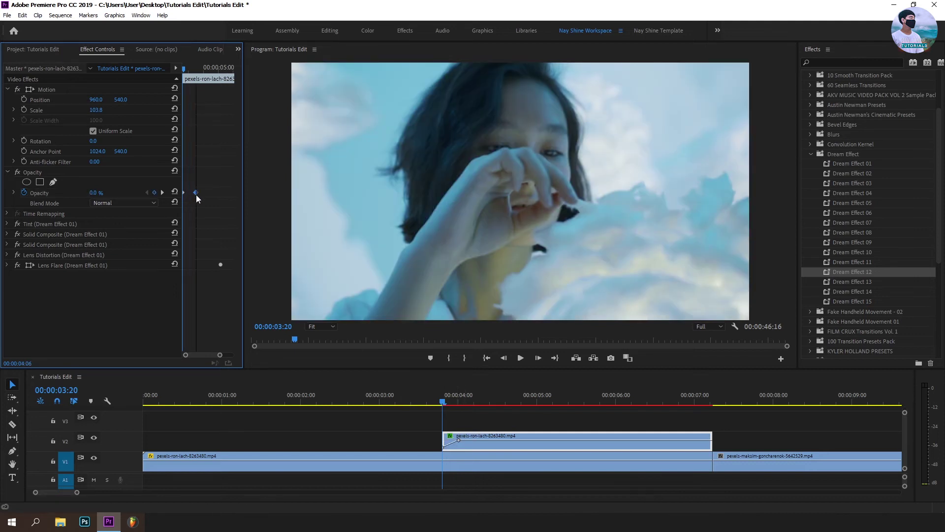
key("Return")
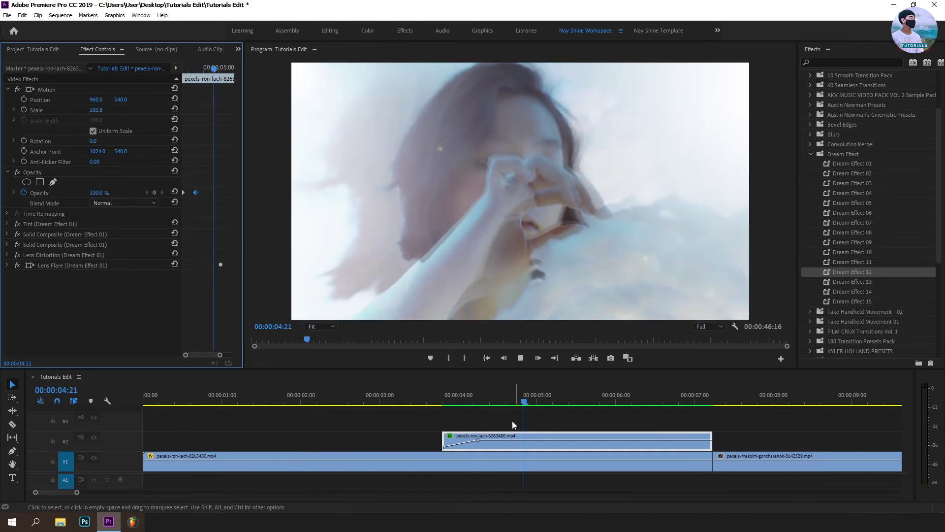
key("Up")
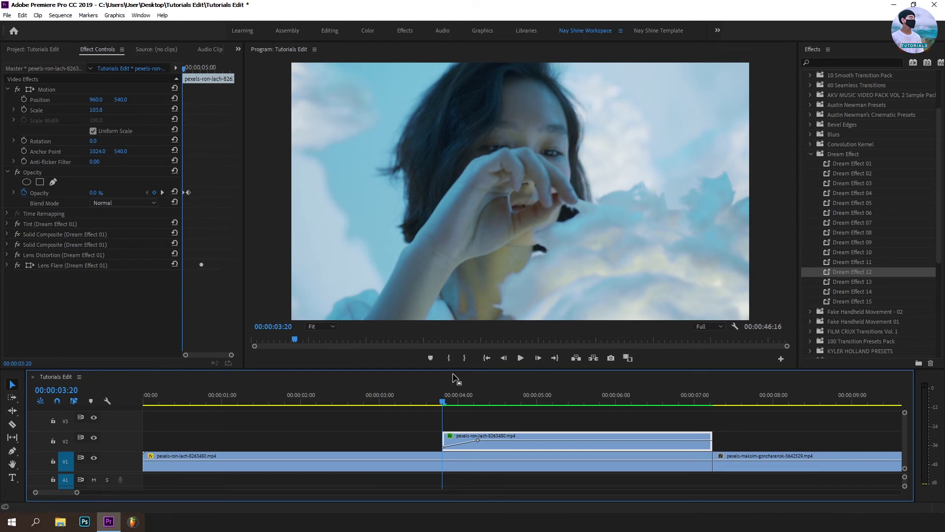
key("space")
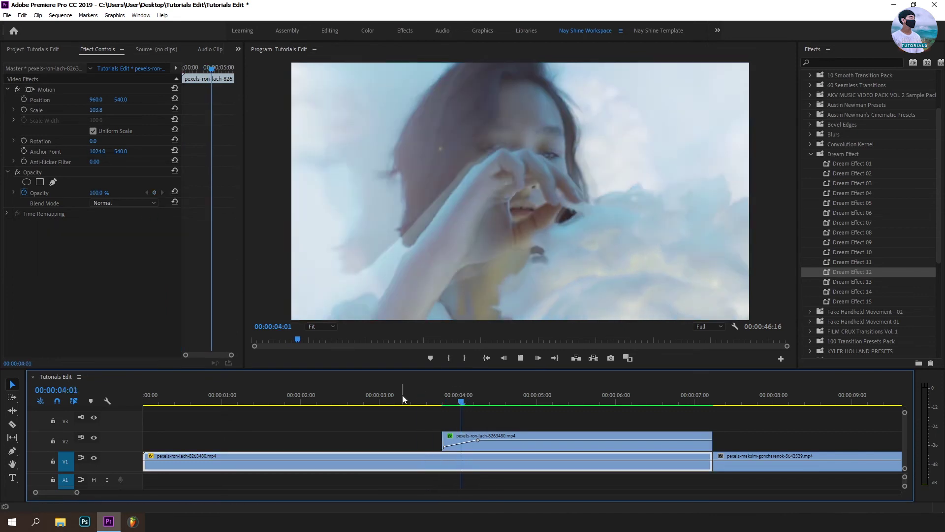
Step: Zoom the timeline out and select the maksim V2 copy at 00:00:10:20 to show its Dream Effect 02 settings
key("minus")
key("minus")
key("space")
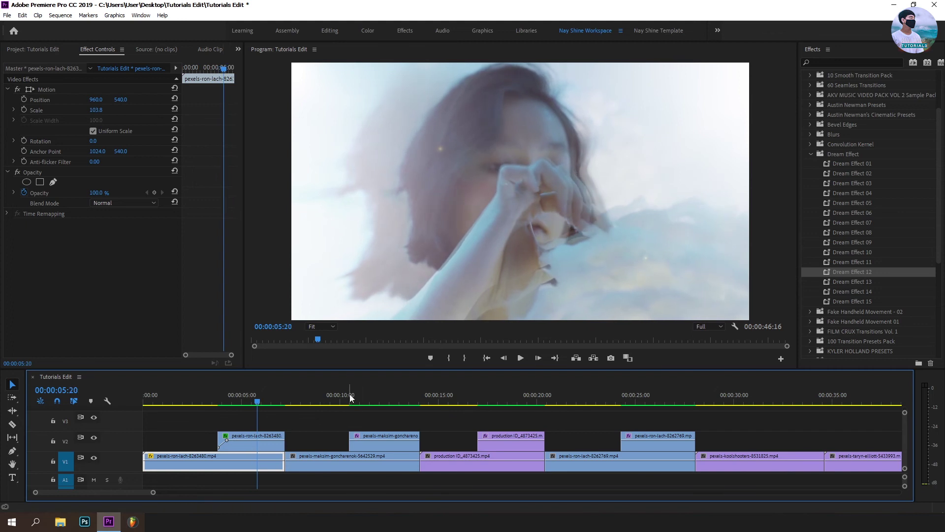
left_click_drag(337, 400, 357, 407)
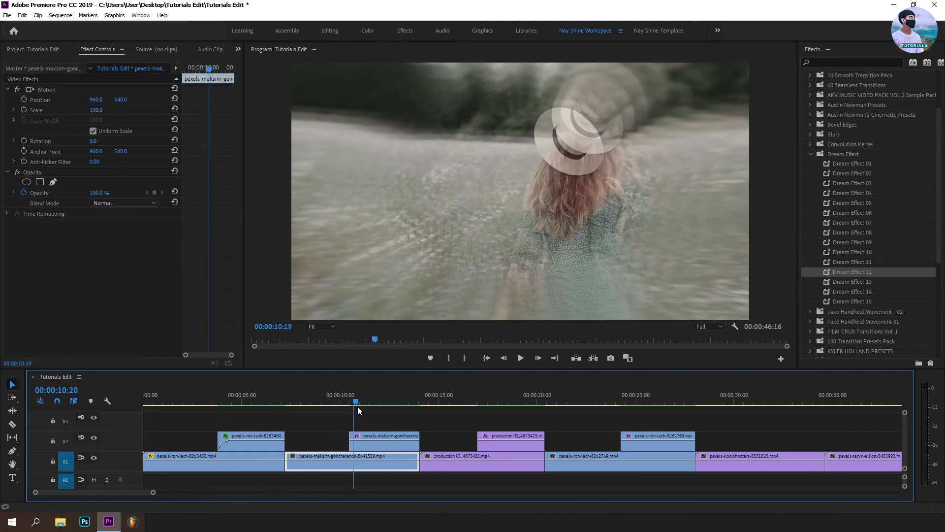
left_click(382, 441)
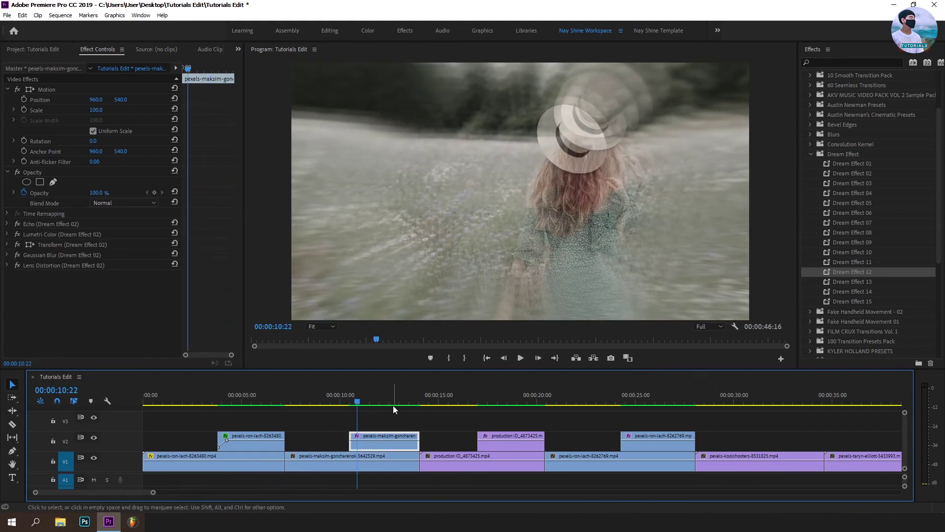